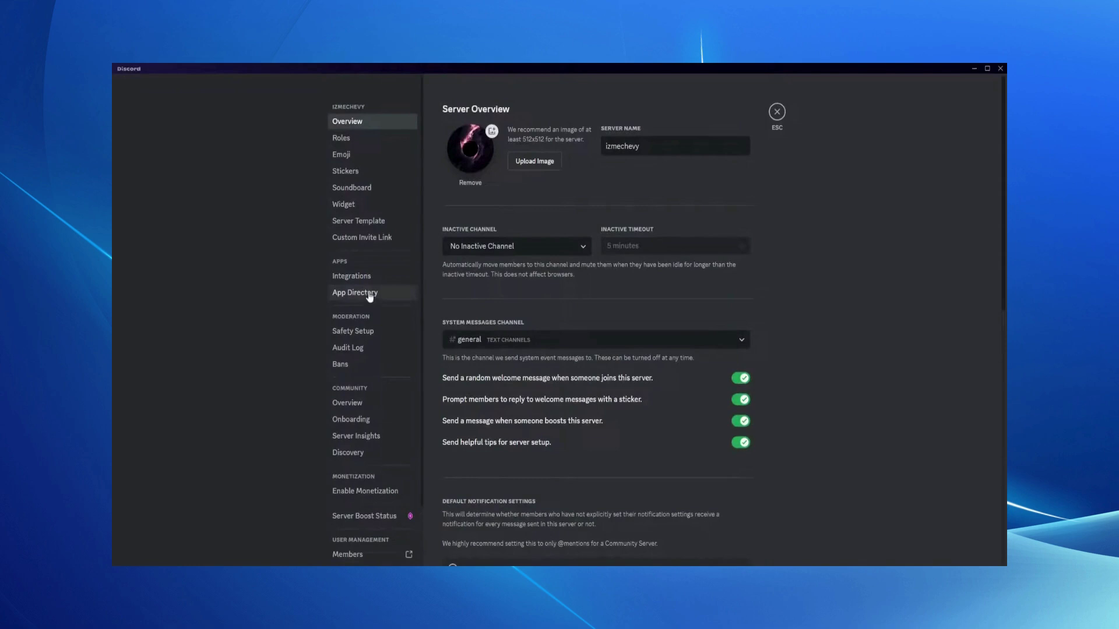
# - Search the server's App Directory for 'ChannelBot', fixing the miscapitalized query
pyautogui.click(370, 295)
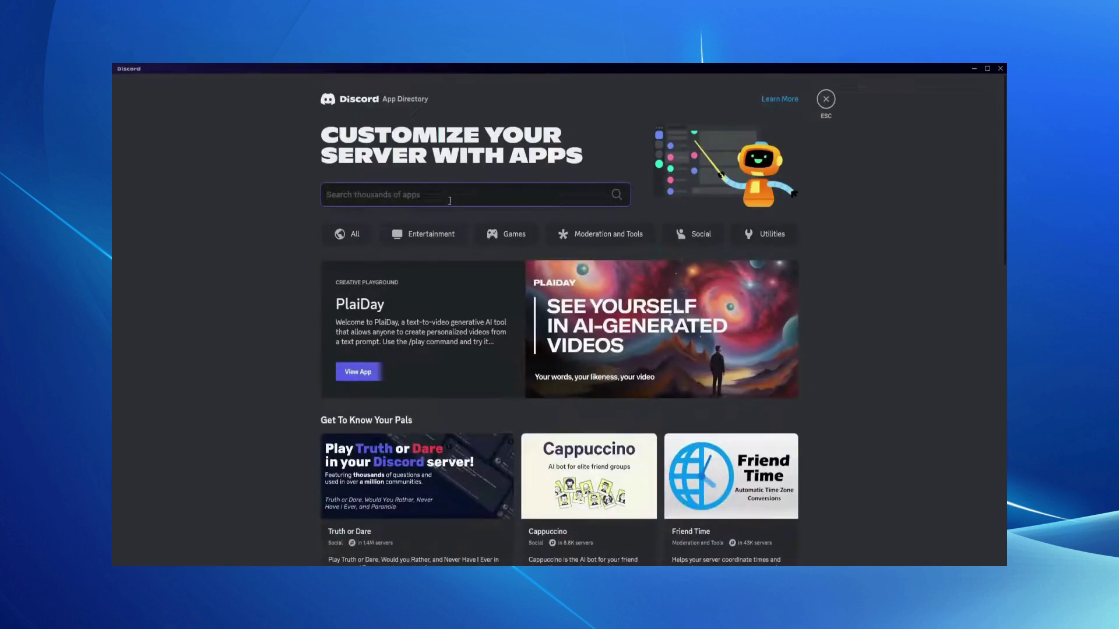
pyautogui.write('cHANNEL')
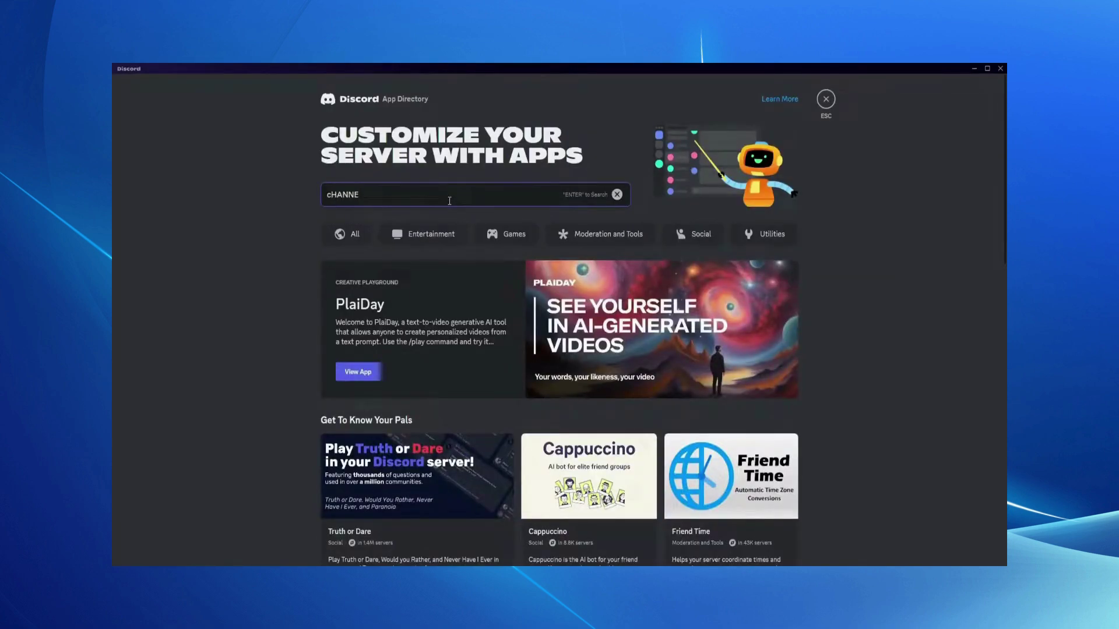
pyautogui.press('BackSpace')
pyautogui.press('BackSpace')
pyautogui.press('BackSpace')
pyautogui.write('ChannBot')
pyautogui.press('Return')
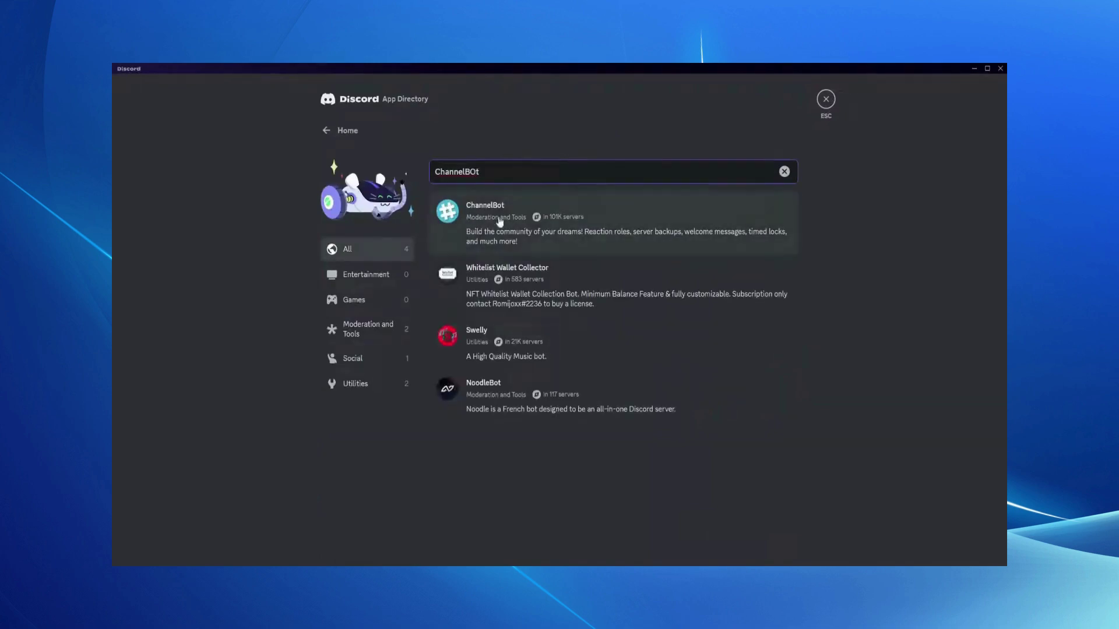
# - Authorize ChannelBot for the izmechevy server, then close its app page
pyautogui.click(494, 219)
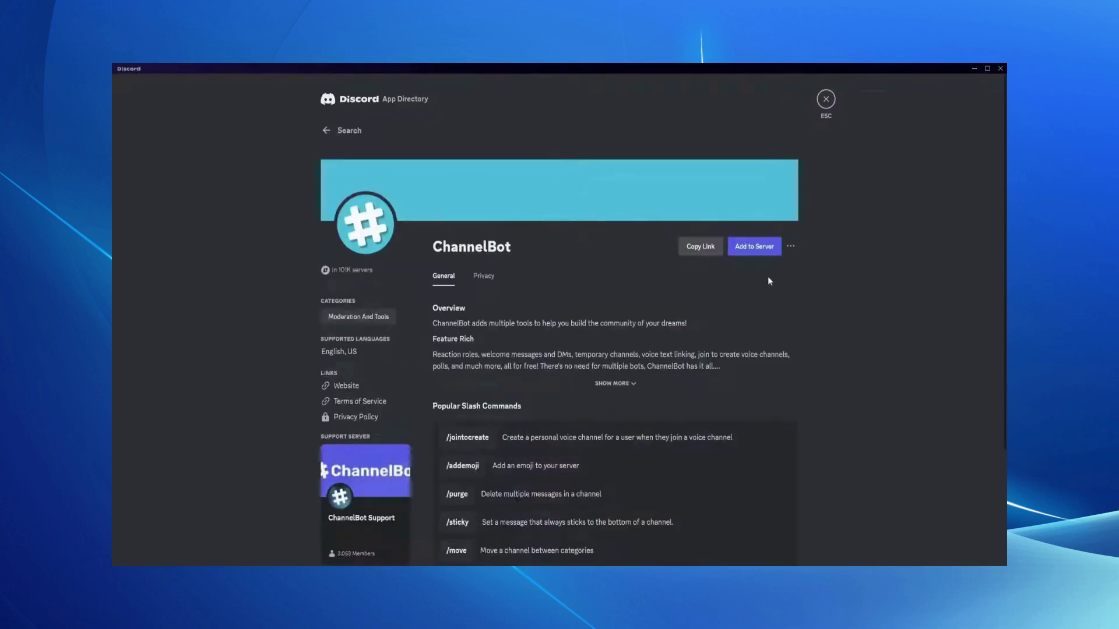
pyautogui.click(757, 249)
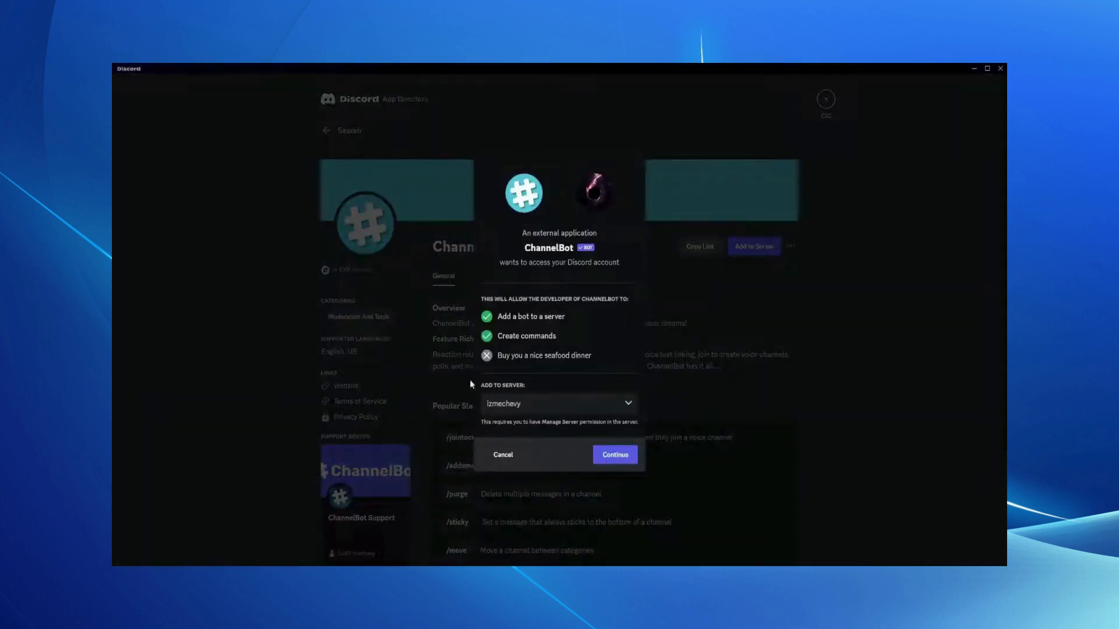
pyautogui.click(530, 404)
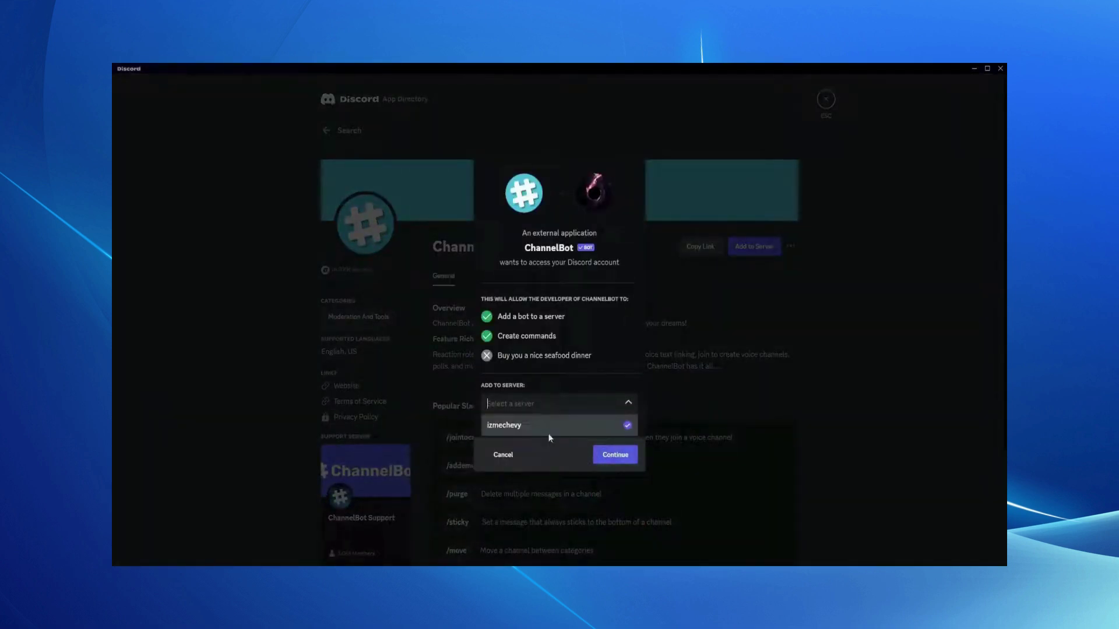
pyautogui.click(627, 423)
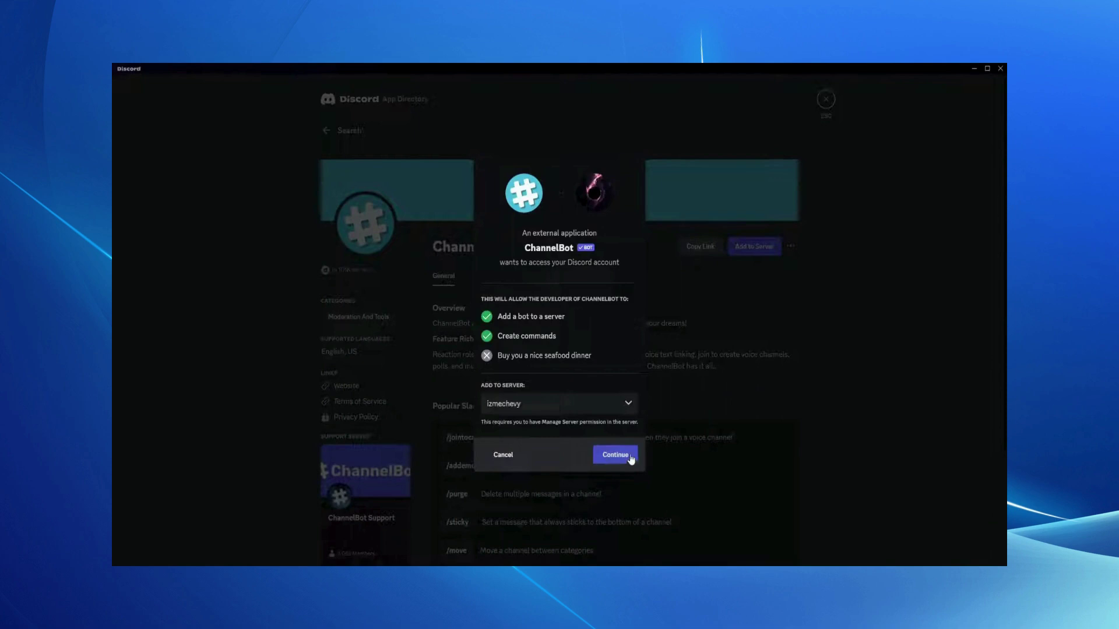
pyautogui.click(616, 455)
pyautogui.scroll(-3, 602, 463)
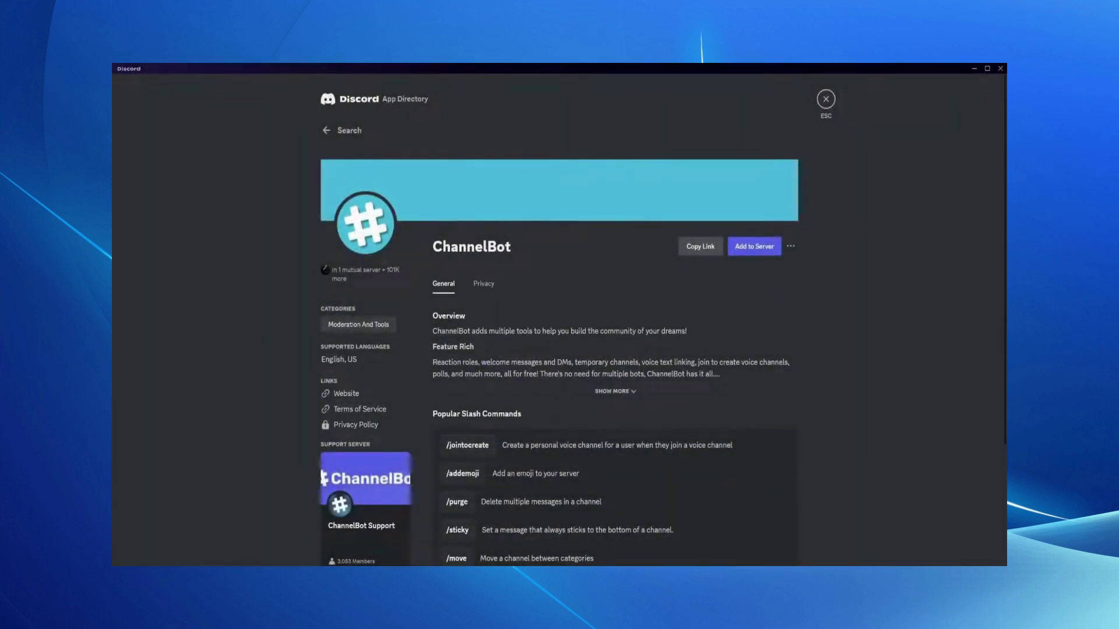
pyautogui.scroll(-2, 560, 349)
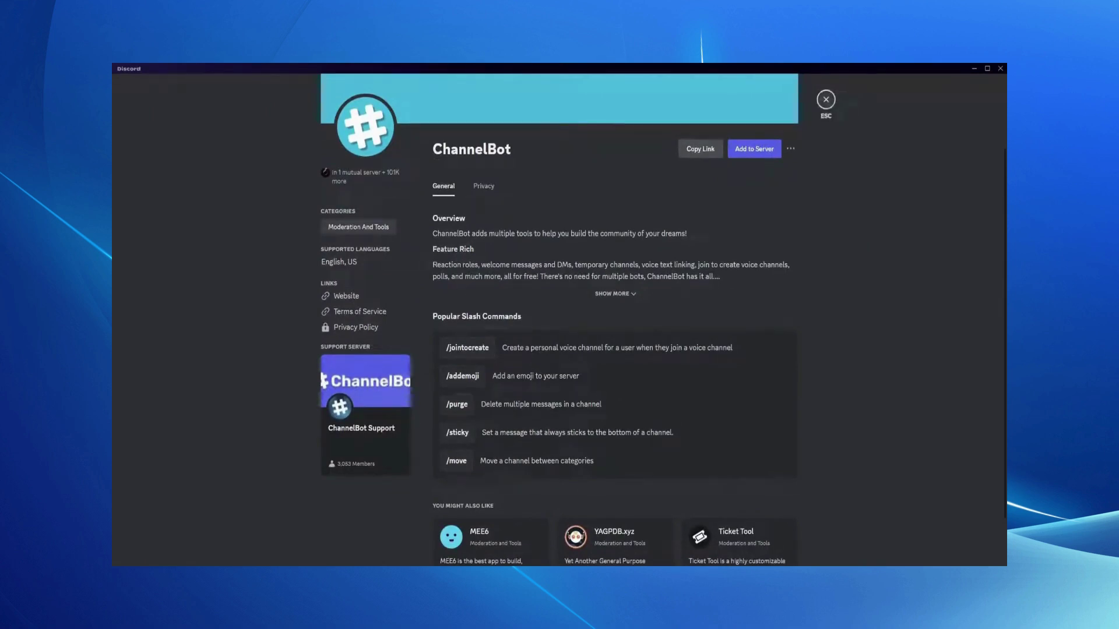
pyautogui.click(825, 100)
# - Leave settings, switch to #zodiac-sign and load the /jointocreate create command
pyautogui.click(776, 114)
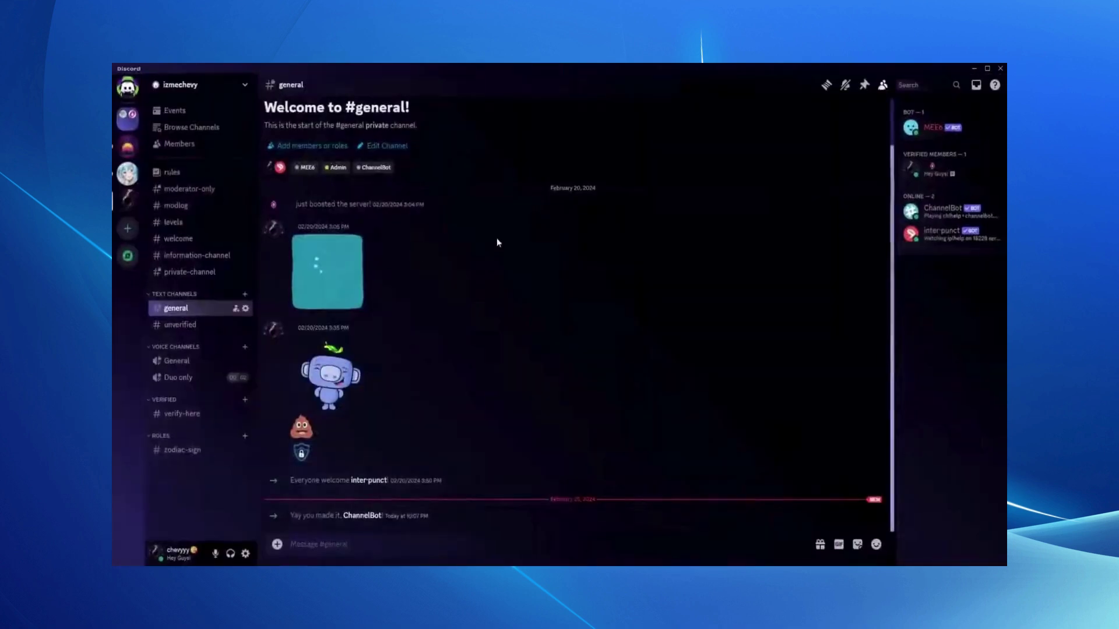
pyautogui.scroll(1, 866, 350)
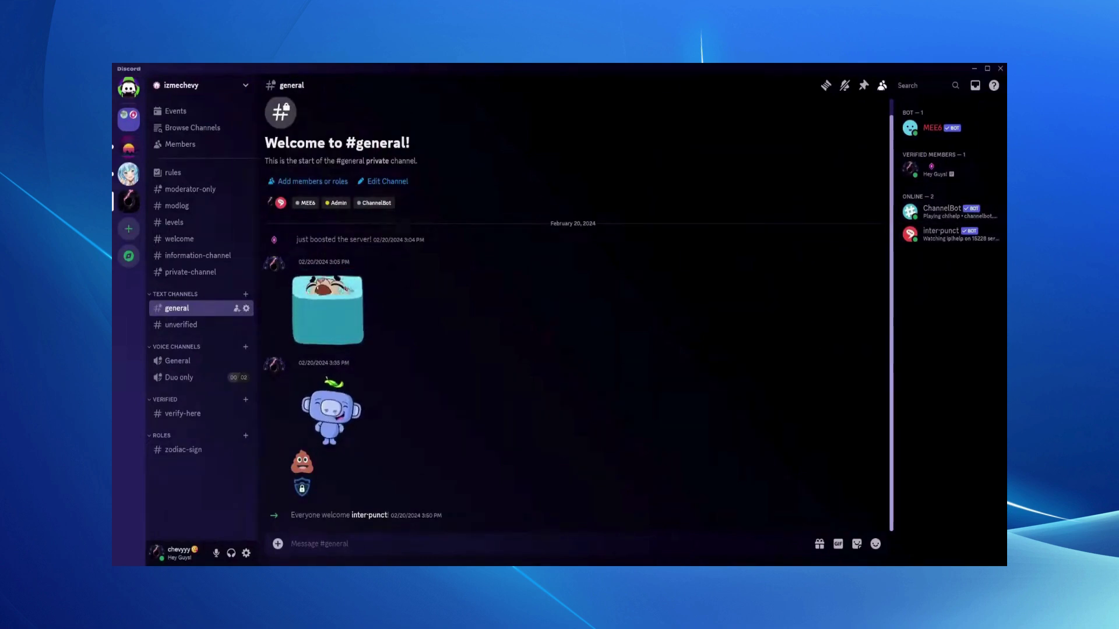
pyautogui.click(183, 449)
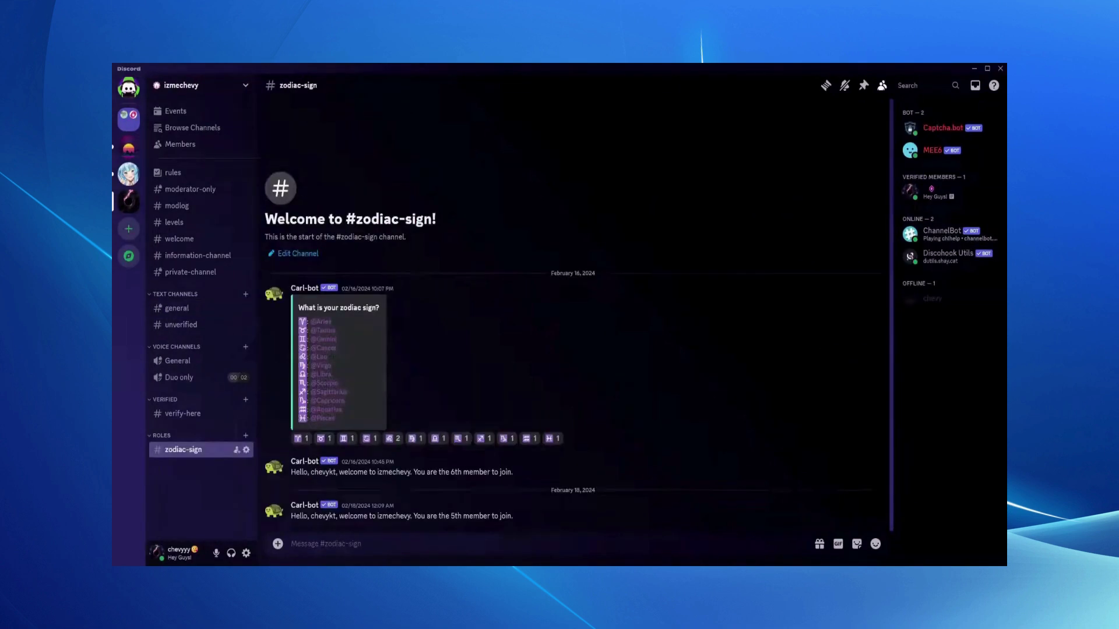
pyautogui.write('/')
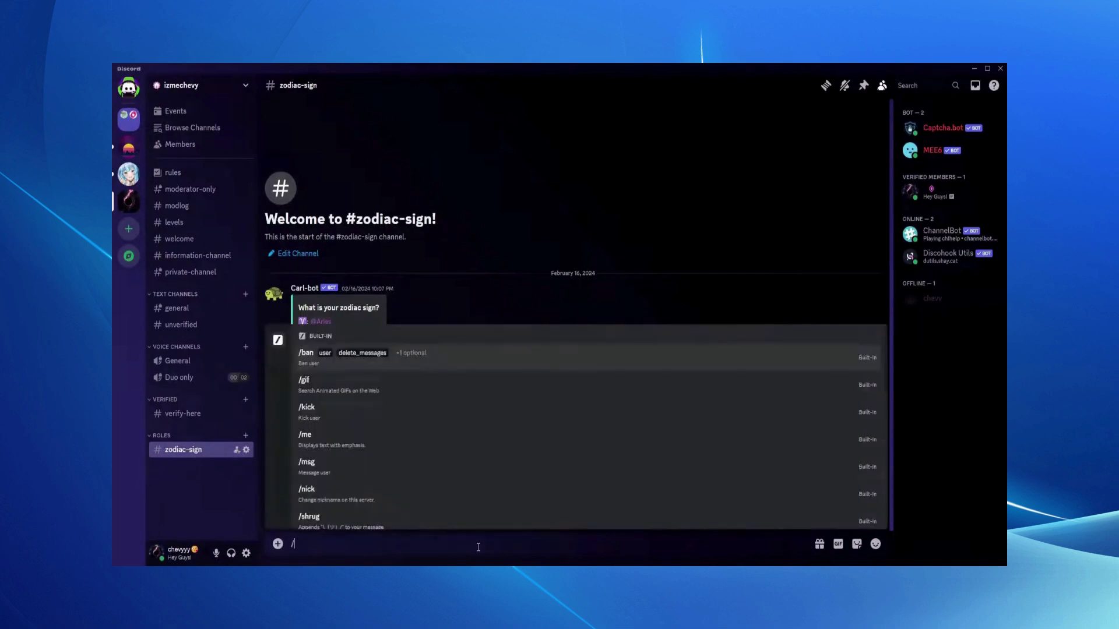
pyautogui.write('join')
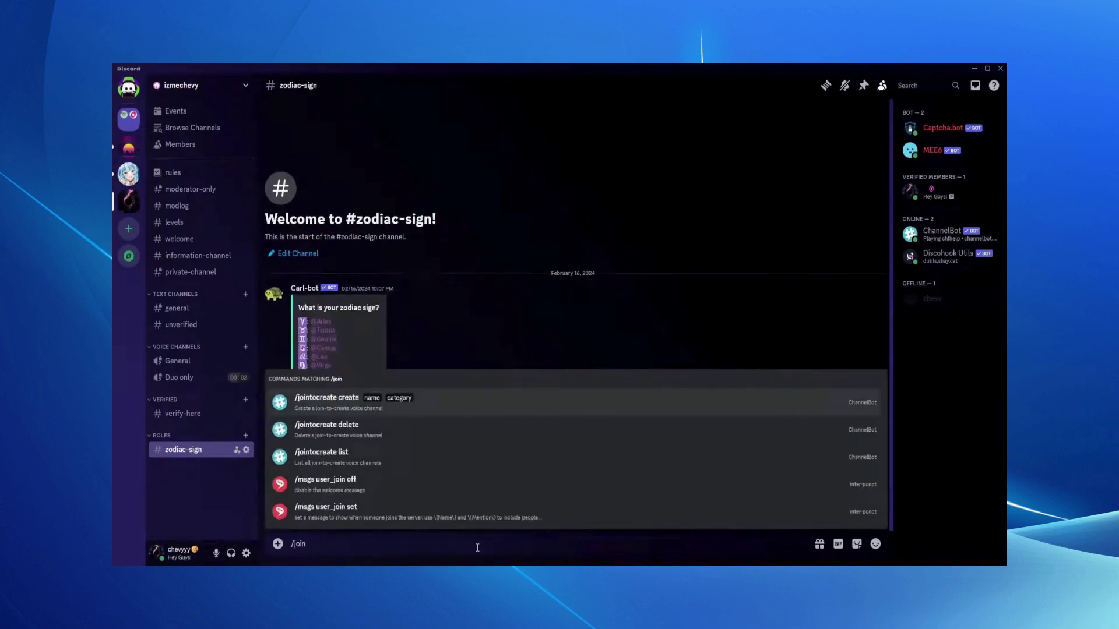
pyautogui.click(444, 406)
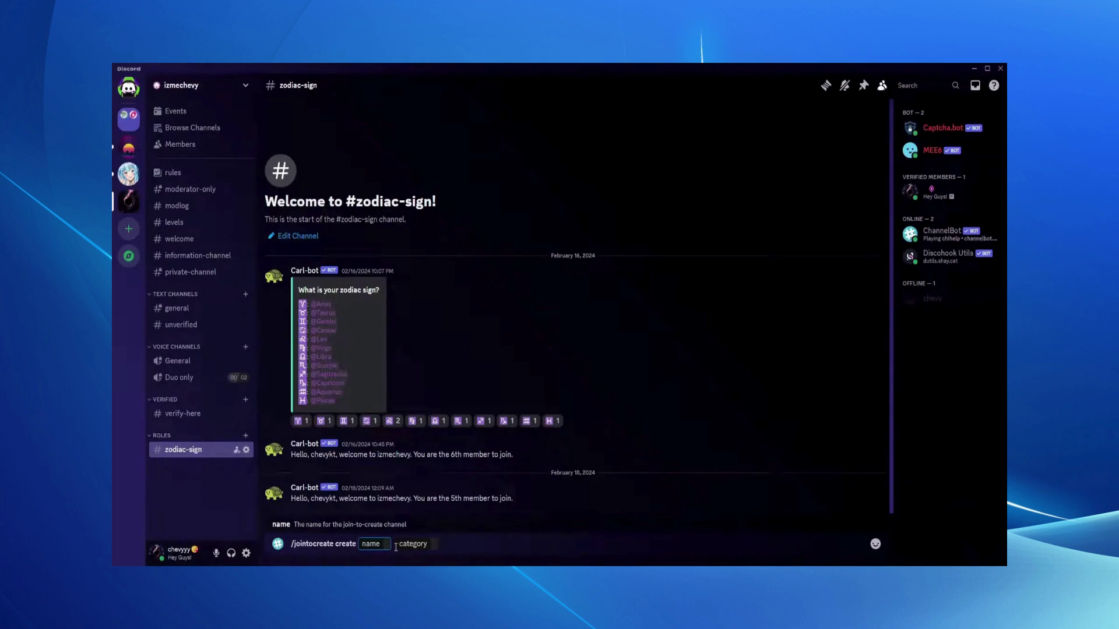
pyautogui.write('Cr')
pyautogui.write('eatw')
# - Send /jointocreate create with name 'Create Own VC' under the Voice Channels category
pyautogui.press('BackSpace')
pyautogui.write('e Own VC')
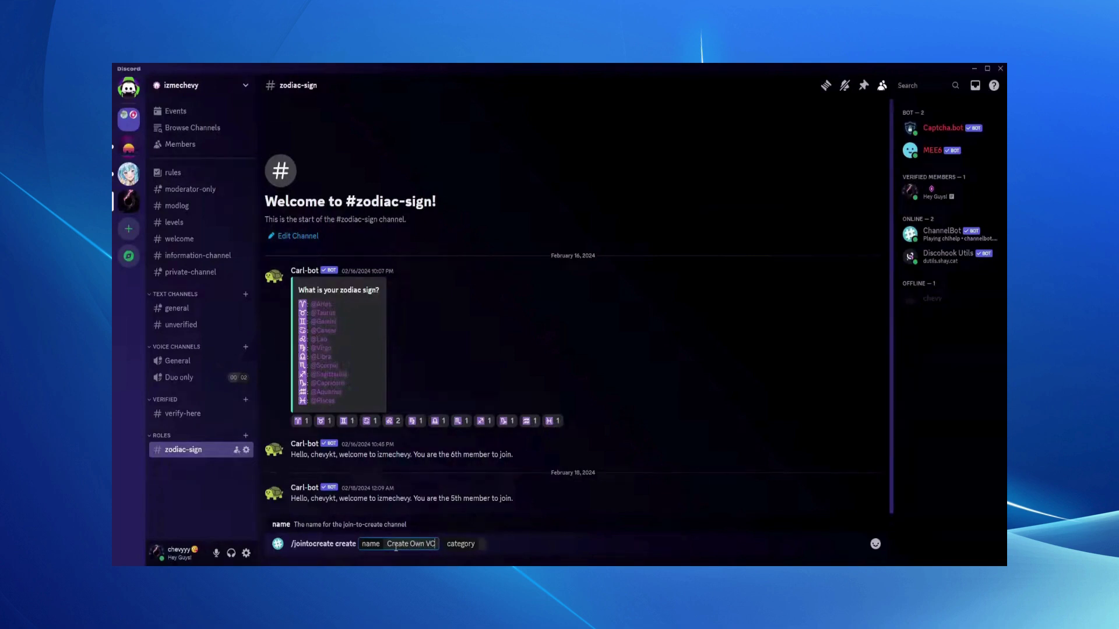
pyautogui.press('Tab')
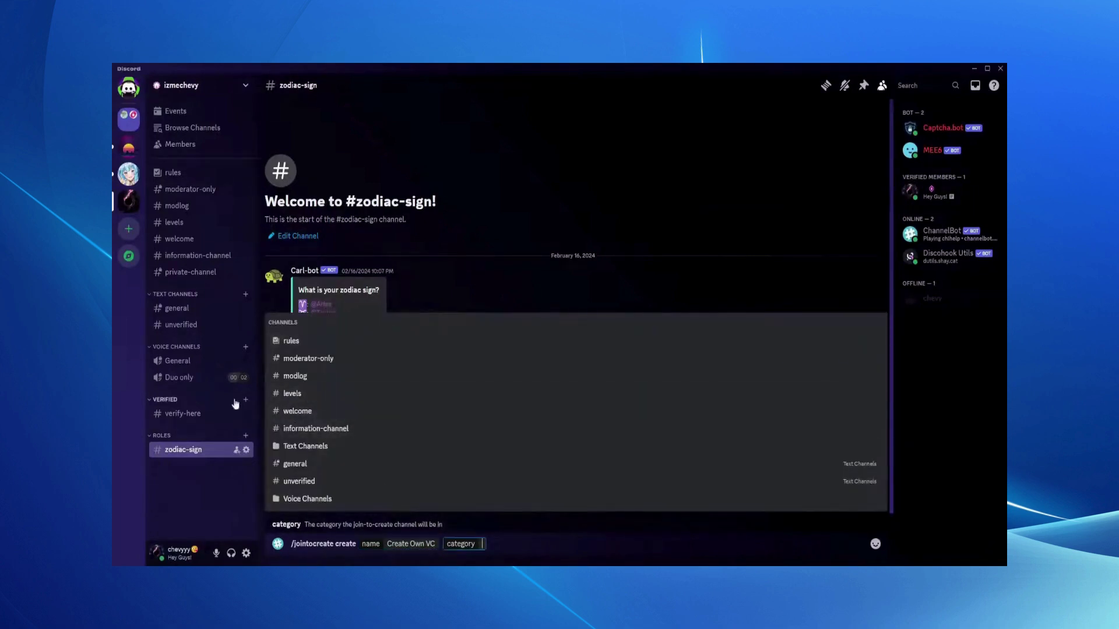
pyautogui.click(301, 500)
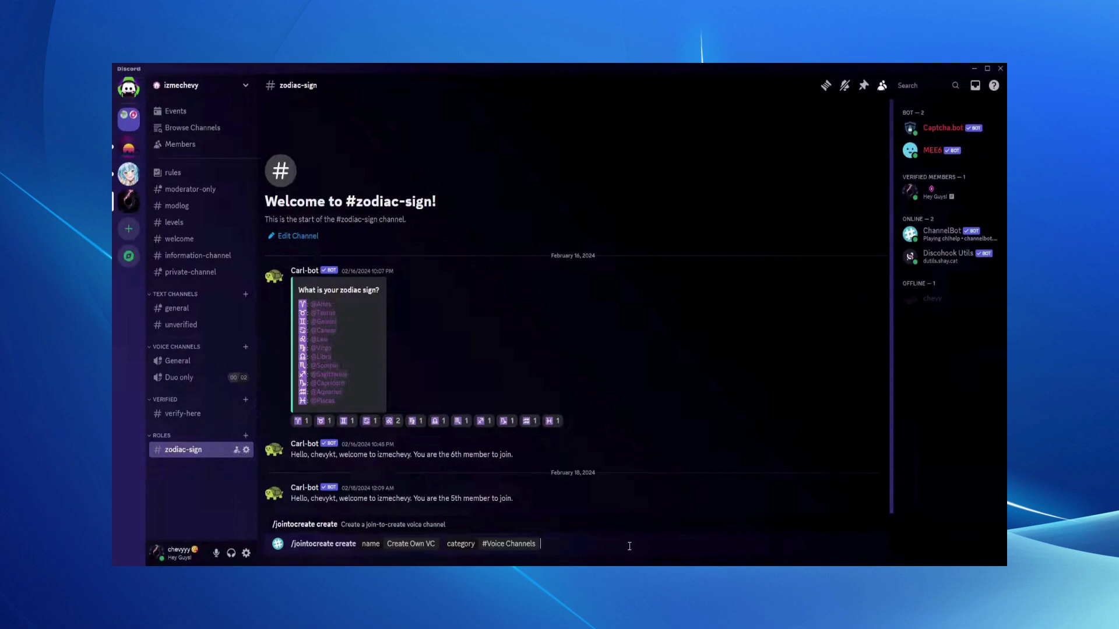
pyautogui.press('Return')
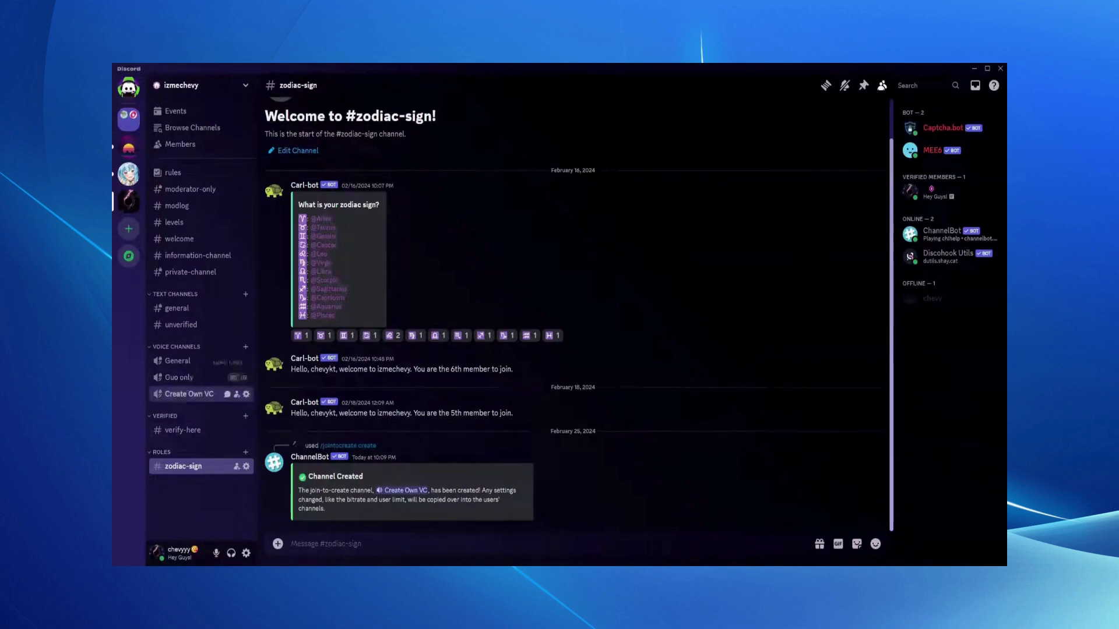
# - Save a small user limit in Create Own VC's channel settings, then return to chat
pyautogui.click(246, 394)
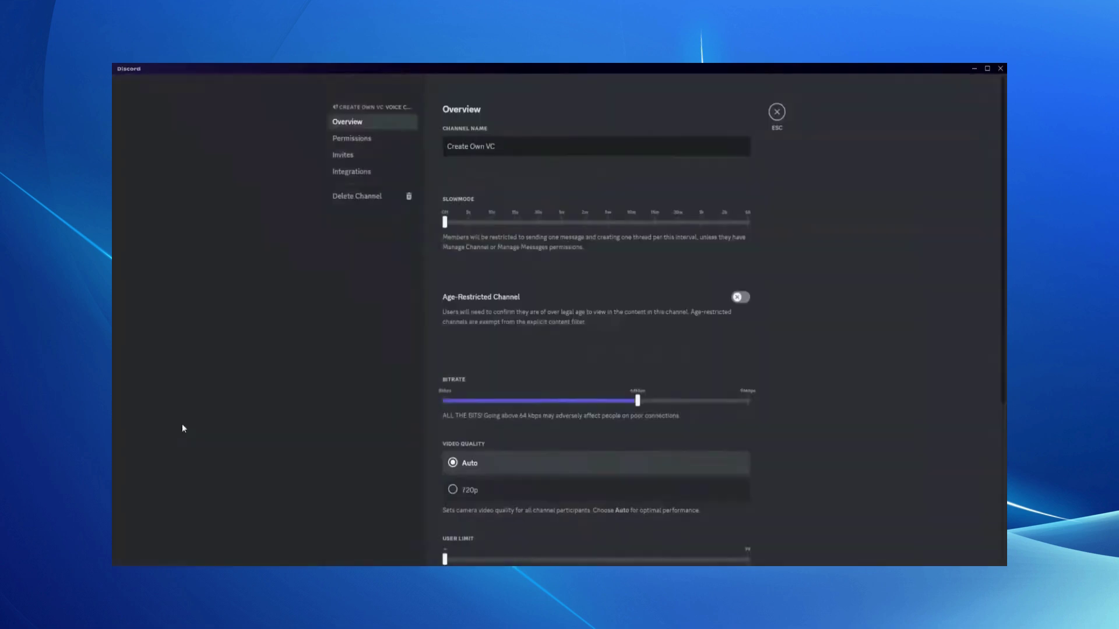
pyautogui.scroll(-2, 445, 380)
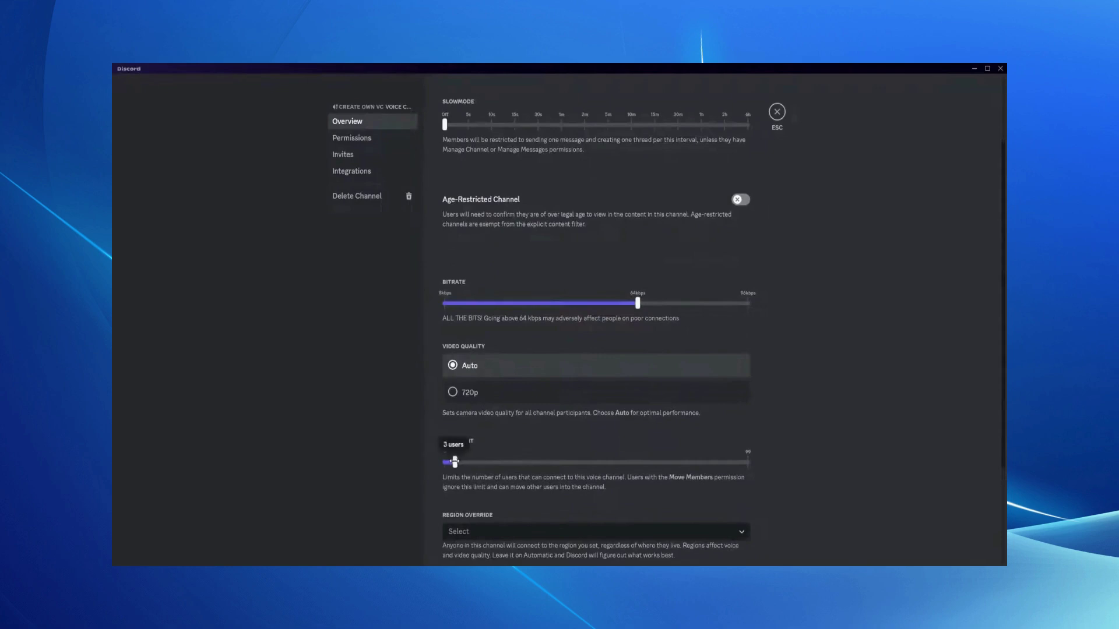
pyautogui.moveTo(445, 462); pyautogui.dragTo(459, 461)
pyautogui.click(725, 542)
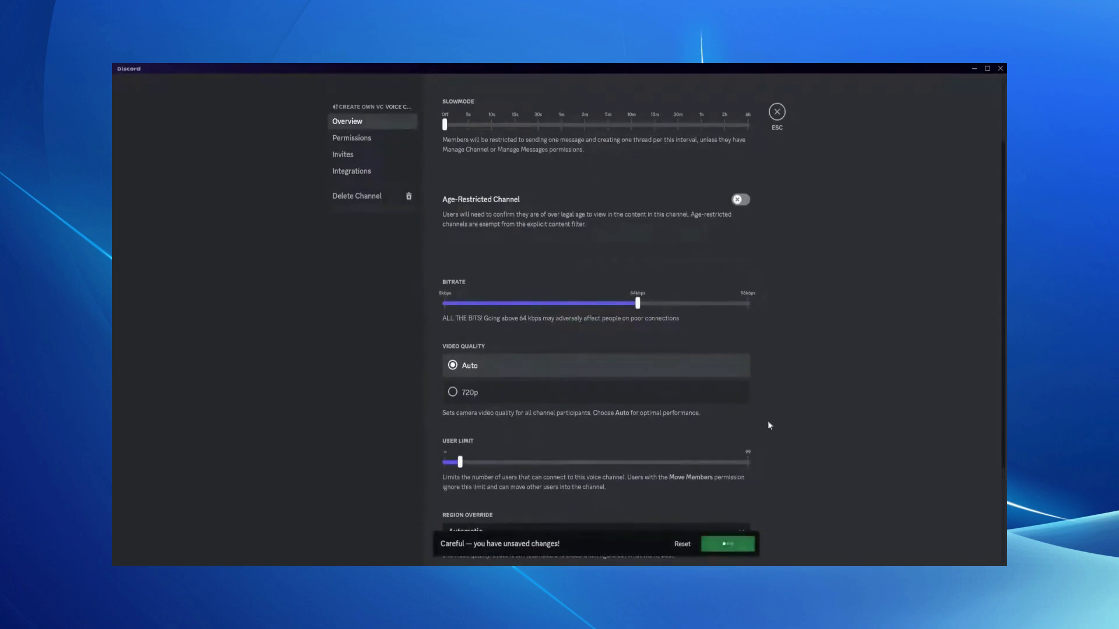
pyautogui.click(778, 112)
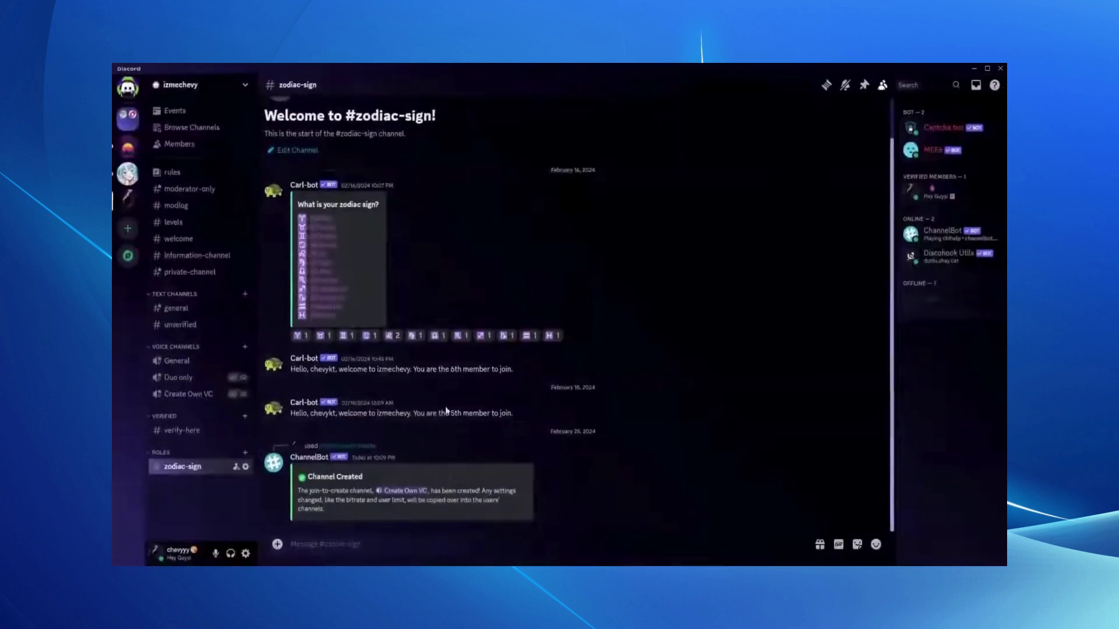
# - Join the Create Own VC voice channel from the sidebar
pyautogui.click(196, 394)
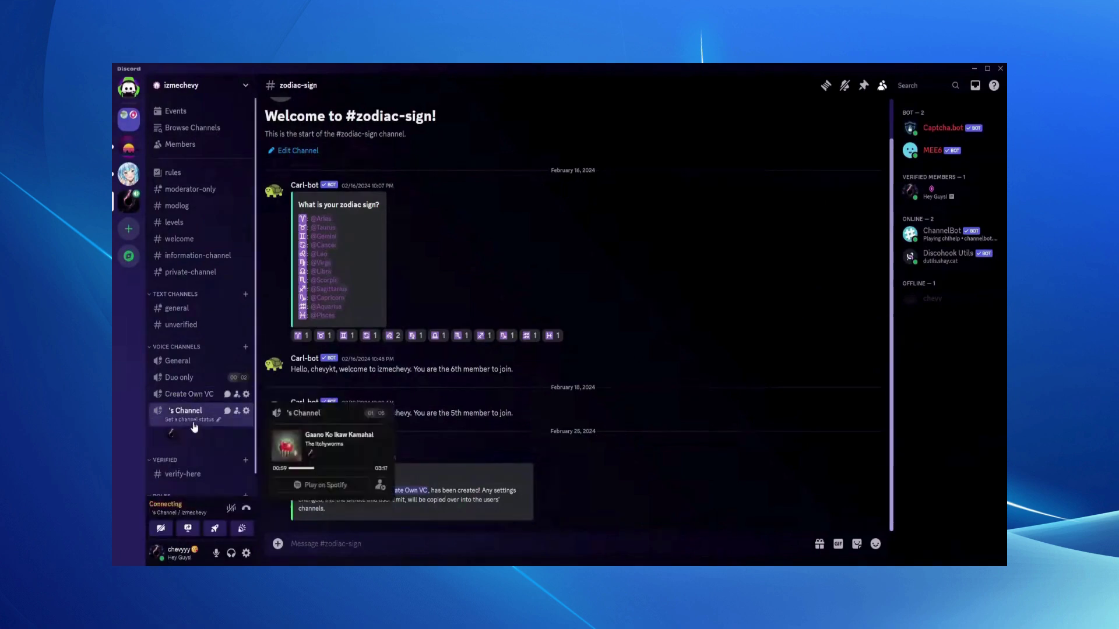